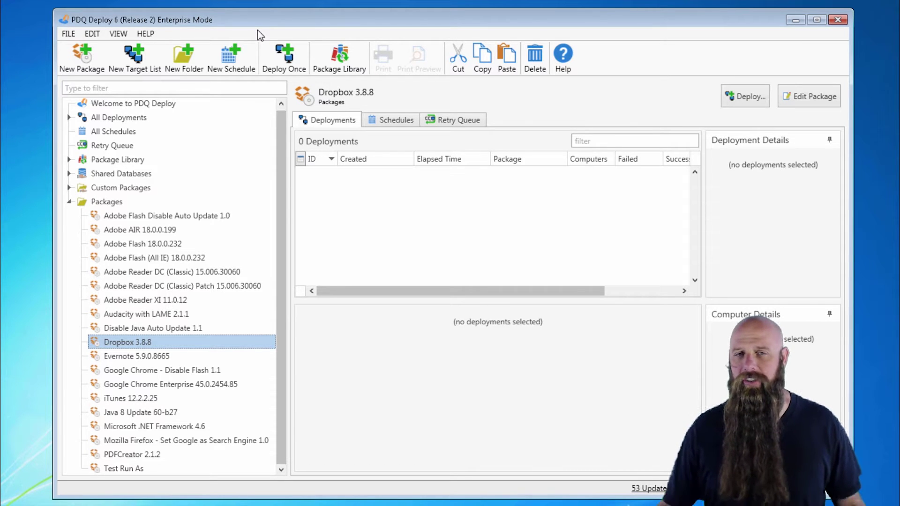
Check the default run-as user in the Credentials preferences without changing anything.
{"action": "left_click", "coordinate": [68, 33]}
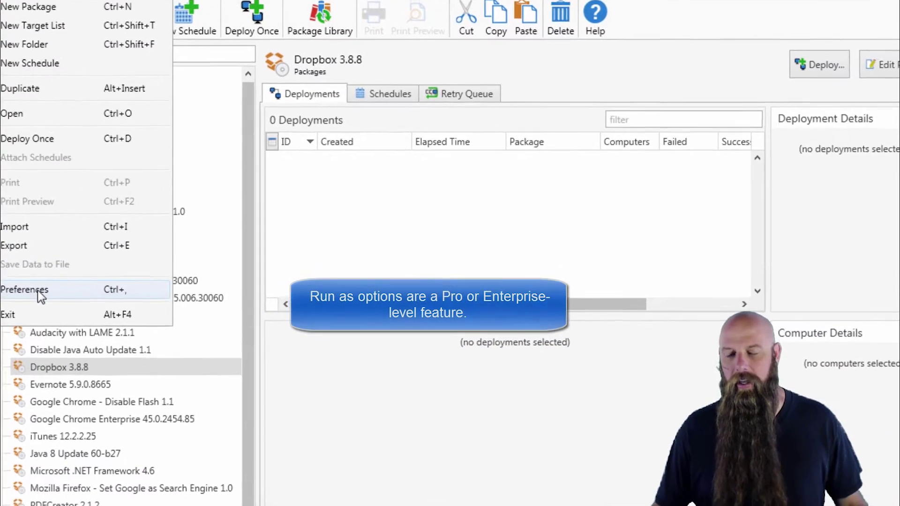
{"action": "left_click", "coordinate": [39, 292]}
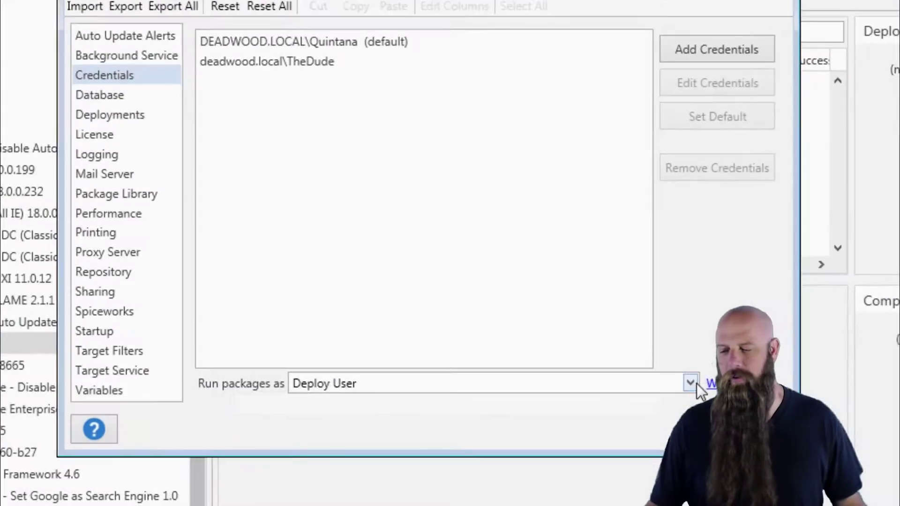
{"action": "left_click", "coordinate": [651, 405]}
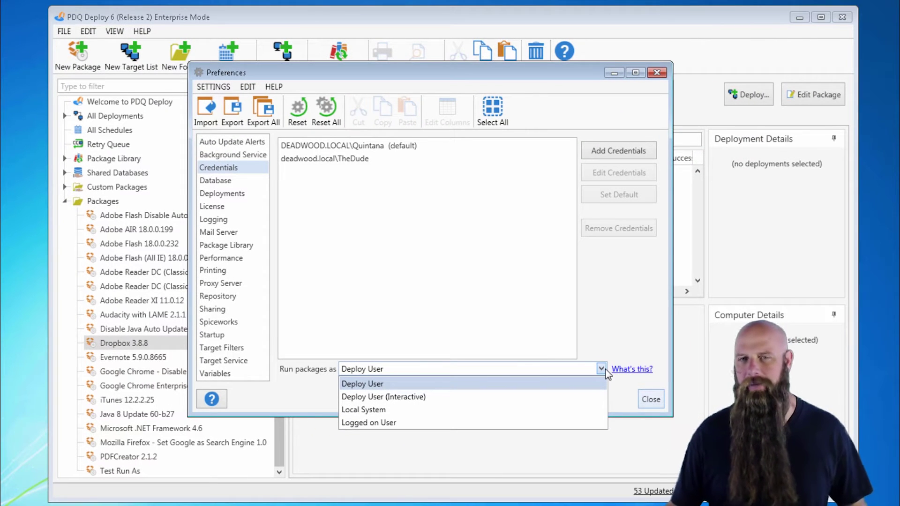
{"action": "key", "text": "Escape"}
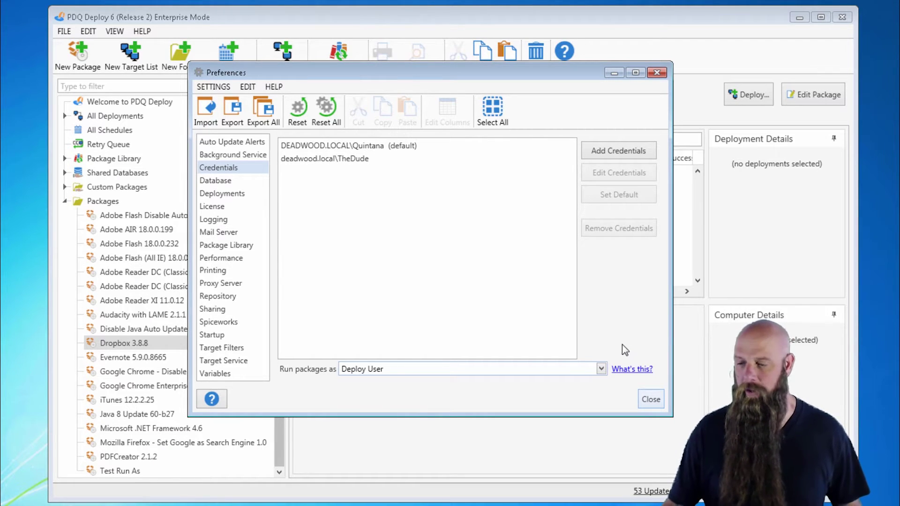
{"action": "left_click", "coordinate": [645, 406]}
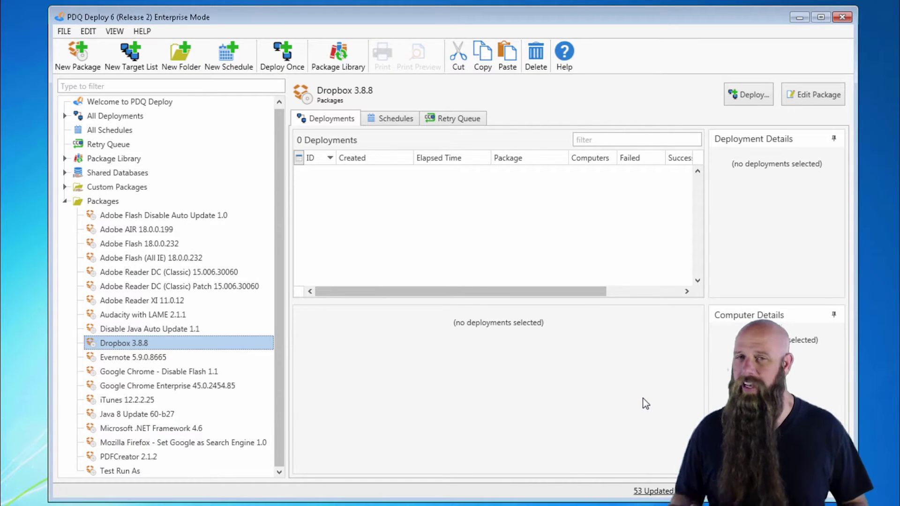
Review Dropbox 3.8.8's install and 32-bit start steps, their run-as options and script, leaving them unchanged.
{"action": "double_click", "coordinate": [132, 344]}
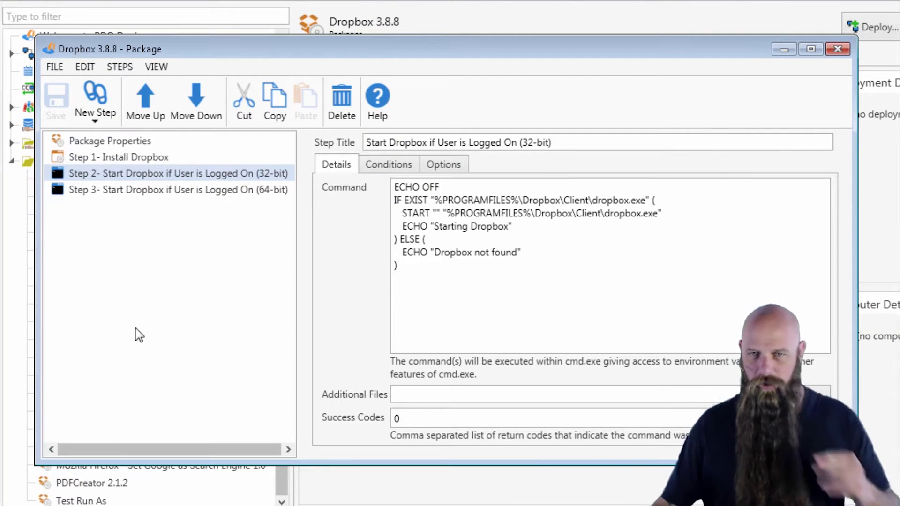
{"action": "left_click", "coordinate": [170, 160]}
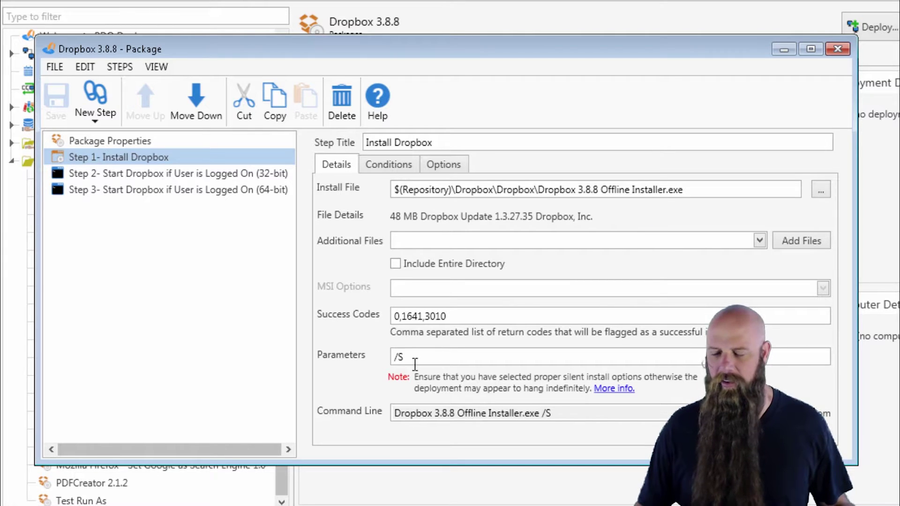
{"action": "left_click", "coordinate": [445, 168]}
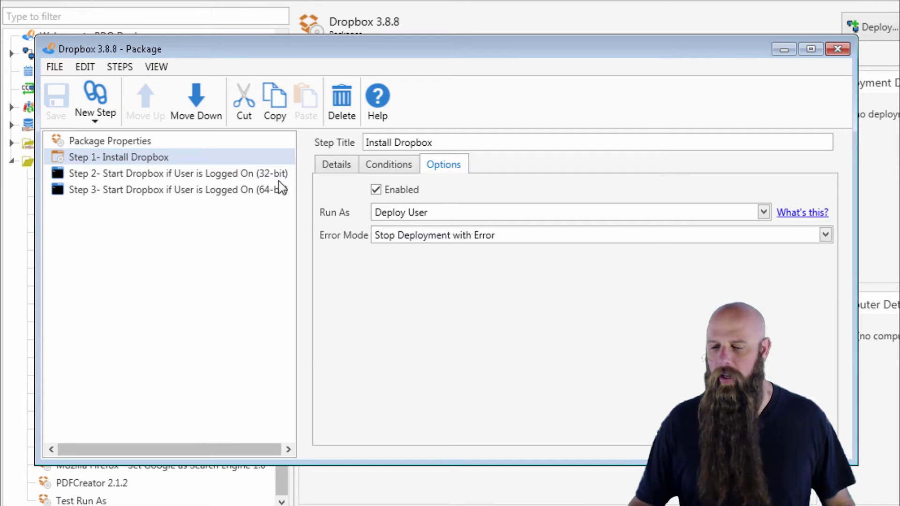
{"action": "left_click", "coordinate": [249, 174]}
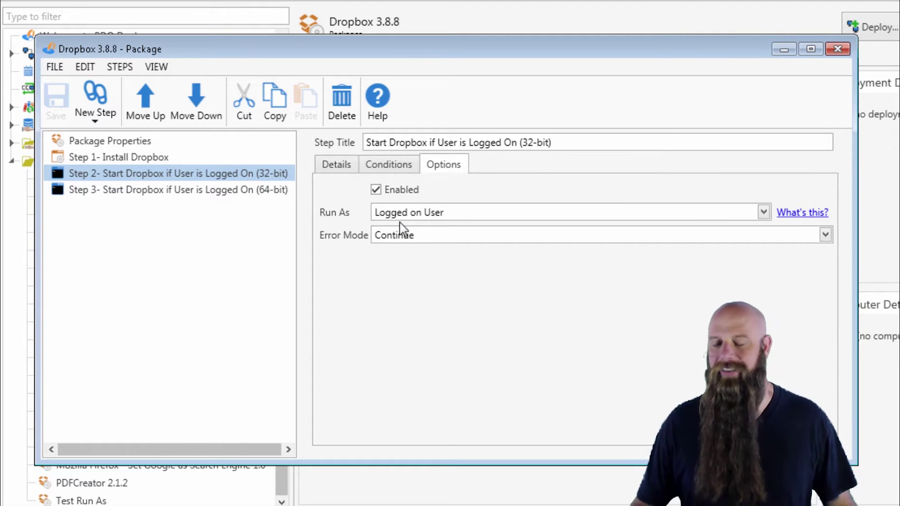
{"action": "left_click", "coordinate": [336, 165]}
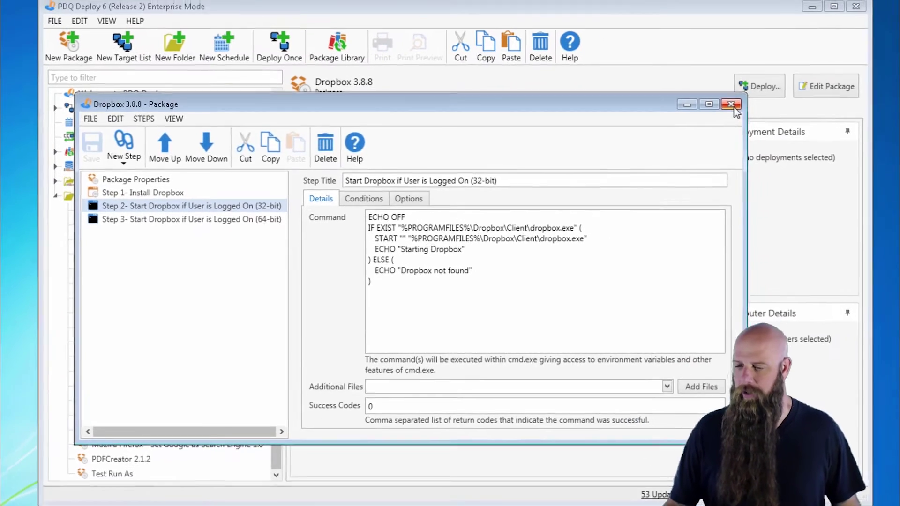
{"action": "left_click", "coordinate": [734, 109]}
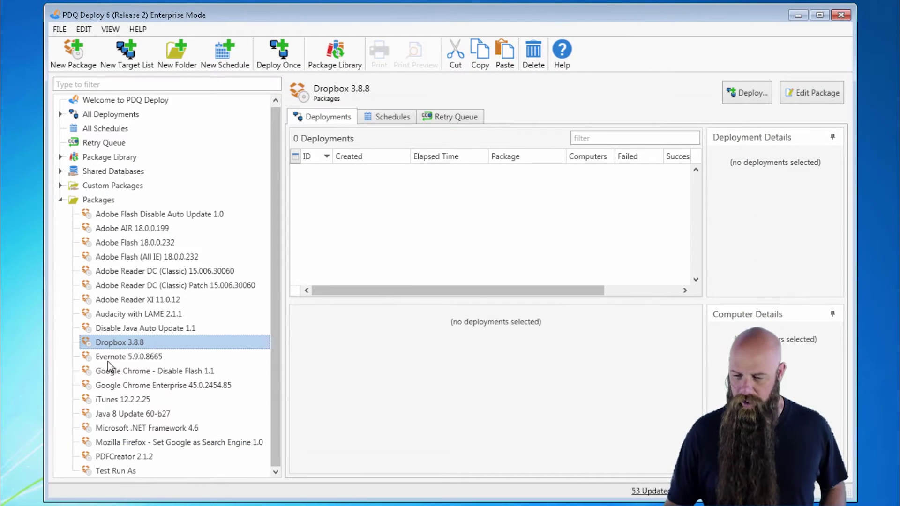
Deploy Dropbox 3.8.8 once to carla, dropping the misspelled 'carala' target before deploying.
{"action": "key", "text": "ctrl+d"}
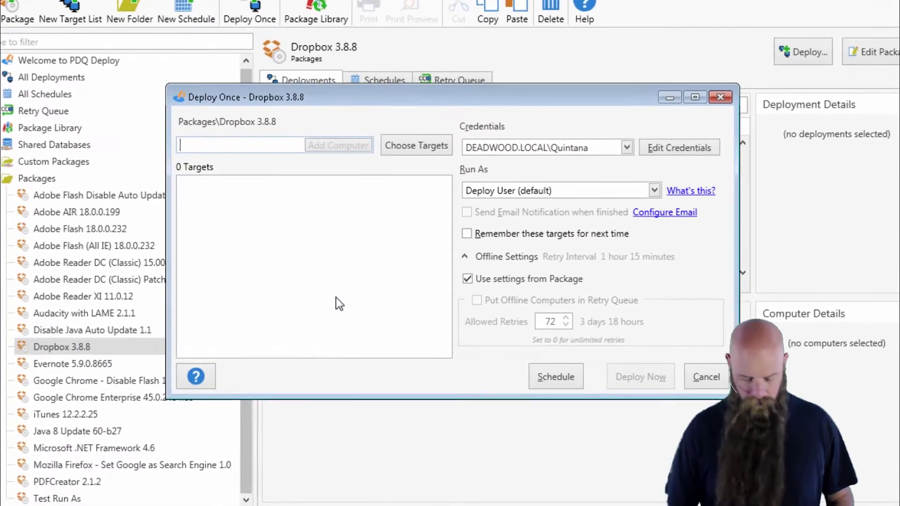
{"action": "type", "text": "carala"}
{"action": "key", "text": "Return"}
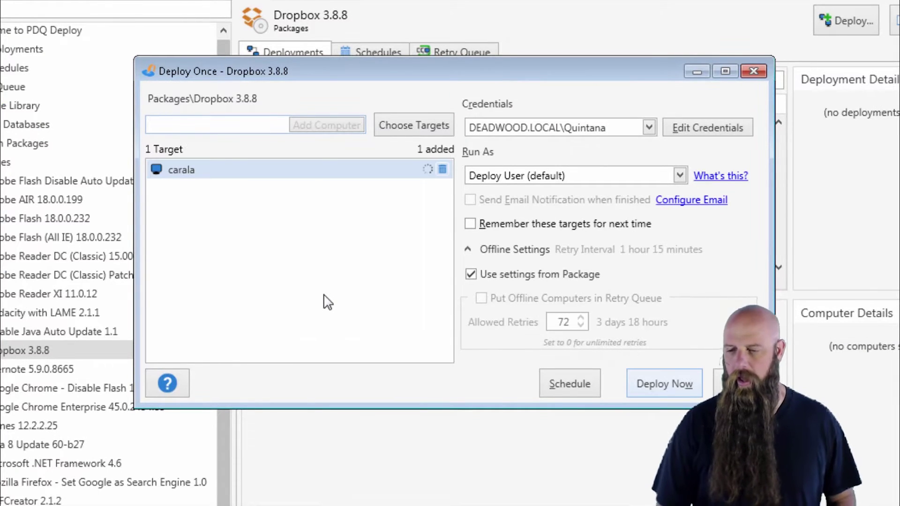
{"action": "type", "text": "carla"}
{"action": "key", "text": "Return"}
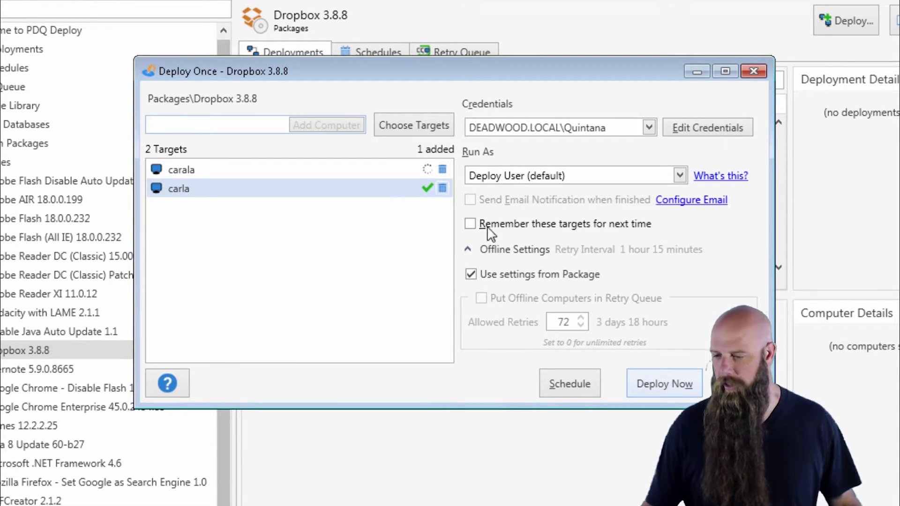
{"action": "left_click", "coordinate": [443, 170]}
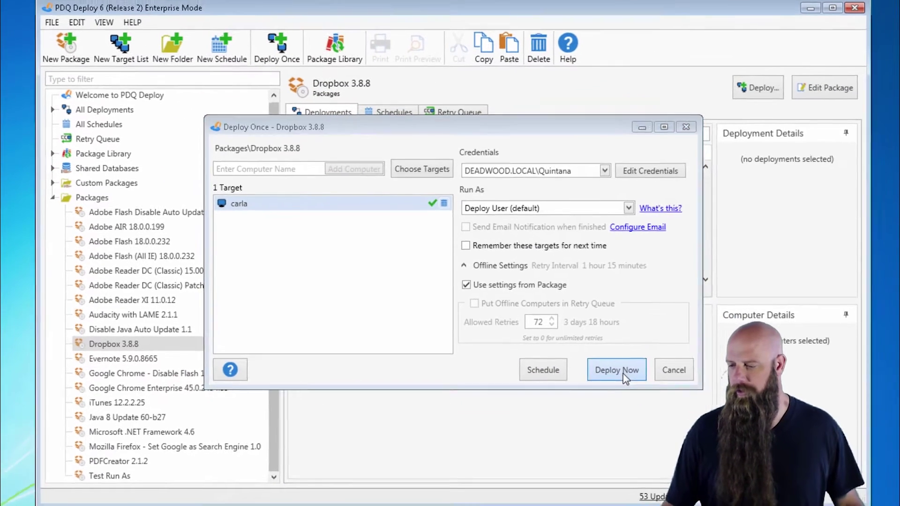
{"action": "left_click", "coordinate": [664, 384]}
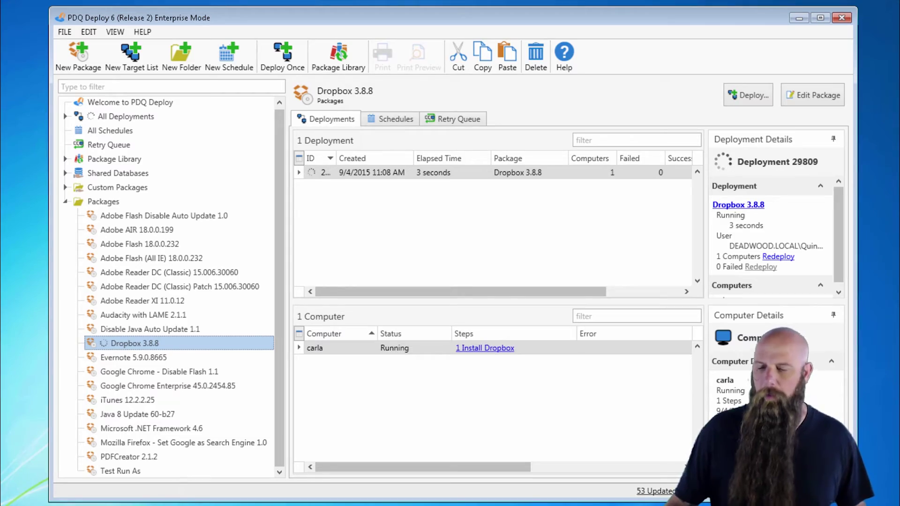
On CARLA's remote desktop, close Task Manager and exit the Dropbox setup, then return to PDQ Deploy.
{"action": "key", "text": "alt+Tab"}
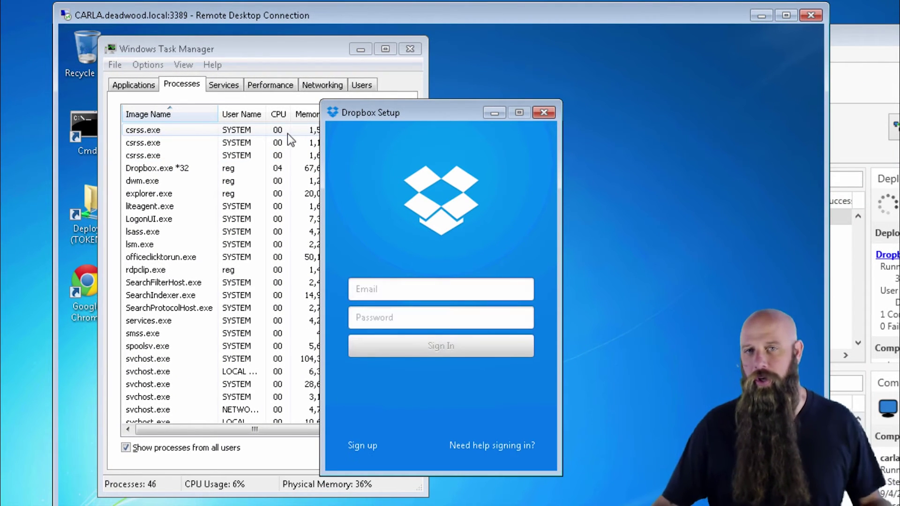
{"action": "left_click", "coordinate": [420, 50]}
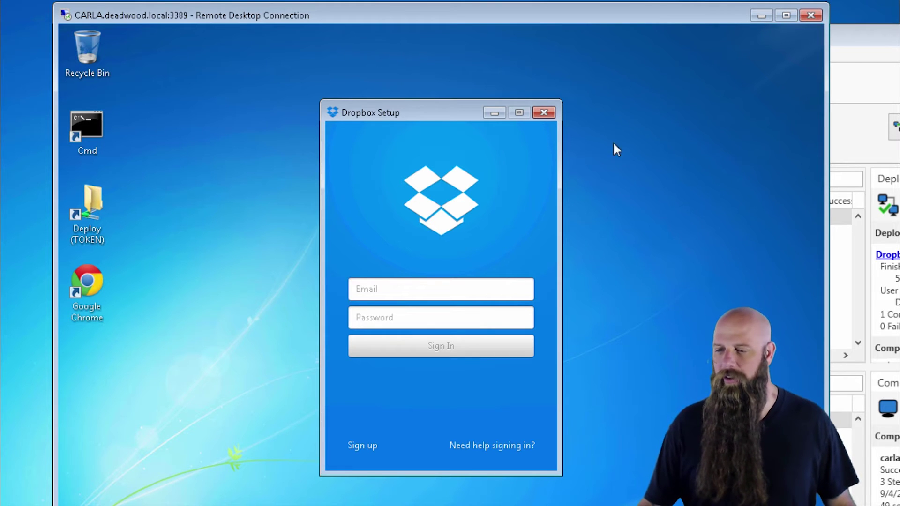
{"action": "left_click", "coordinate": [544, 112]}
{"action": "left_click", "coordinate": [444, 310]}
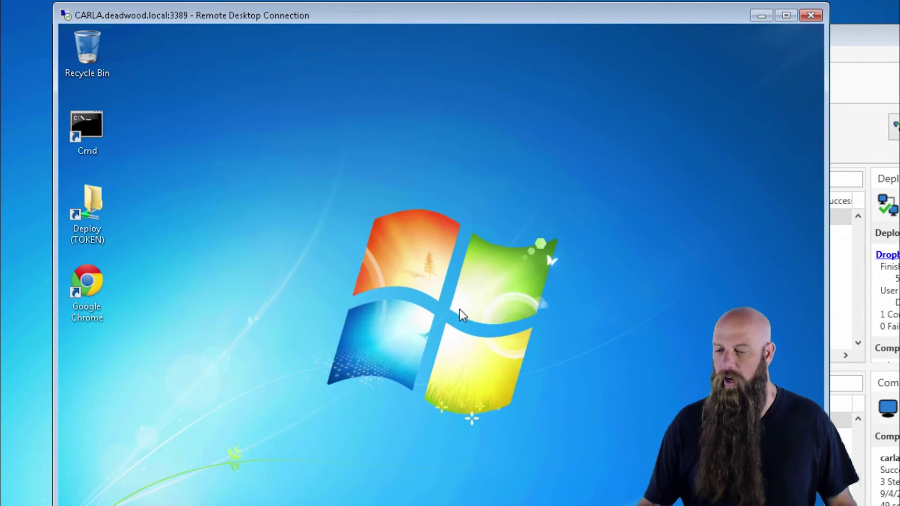
{"action": "left_click", "coordinate": [893, 84]}
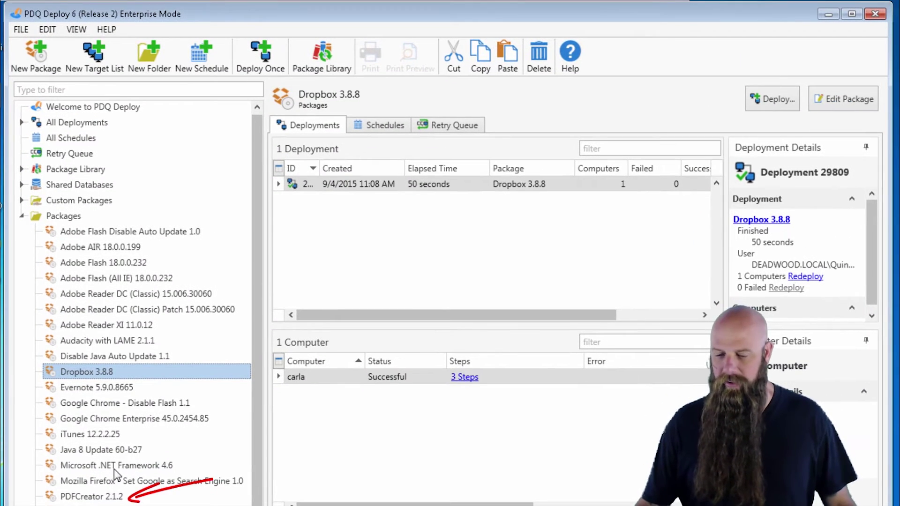
Delete the /SP- switch from the PDFCreator 2.1.2 install step's parameters.
{"action": "double_click", "coordinate": [94, 497]}
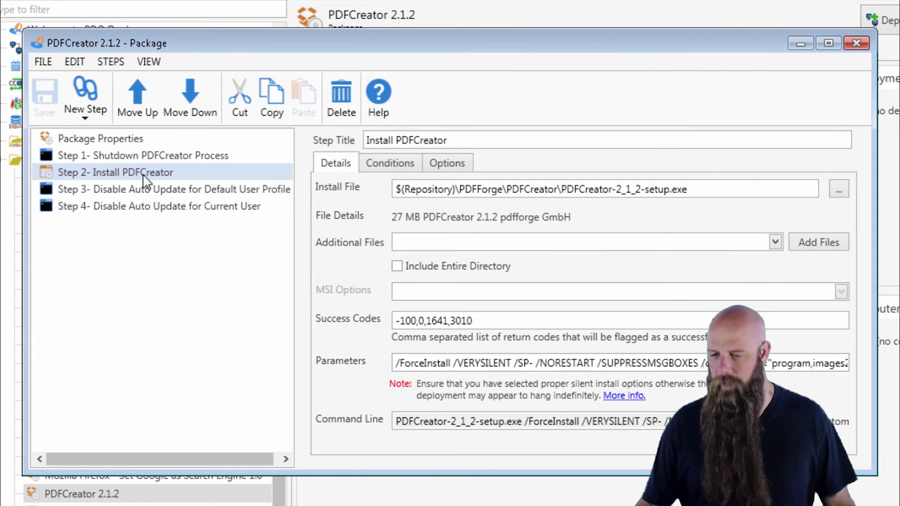
{"action": "left_click", "coordinate": [145, 176]}
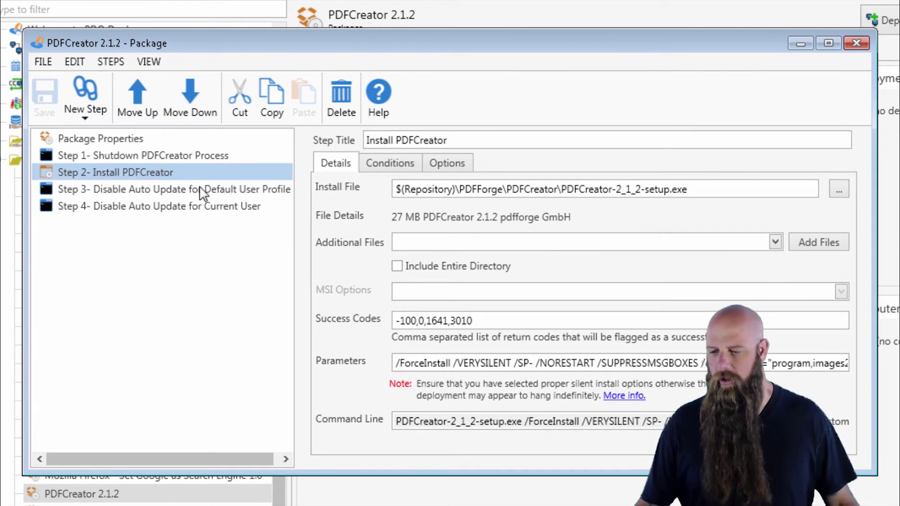
{"action": "left_click", "coordinate": [484, 362]}
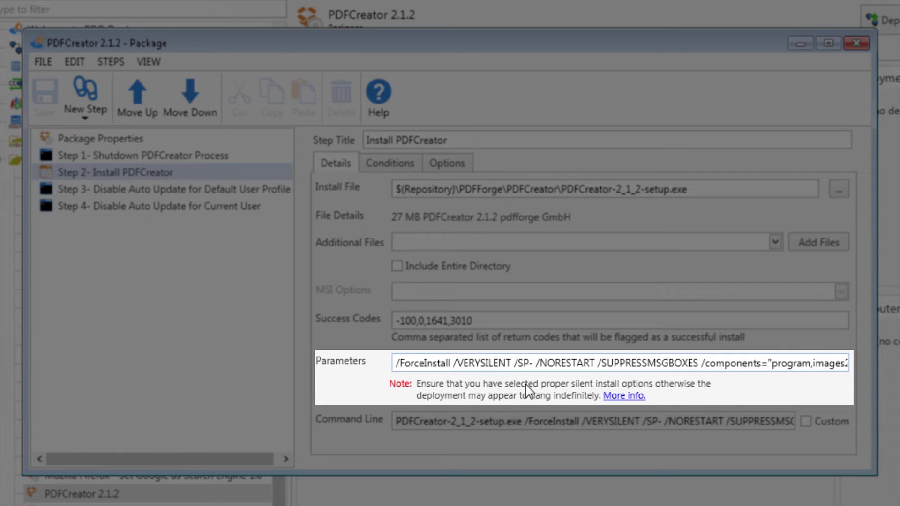
{"action": "key", "text": "BackSpace"}
{"action": "key", "text": "BackSpace"}
{"action": "key", "text": "BackSpace"}
{"action": "key", "text": "BackSpace"}
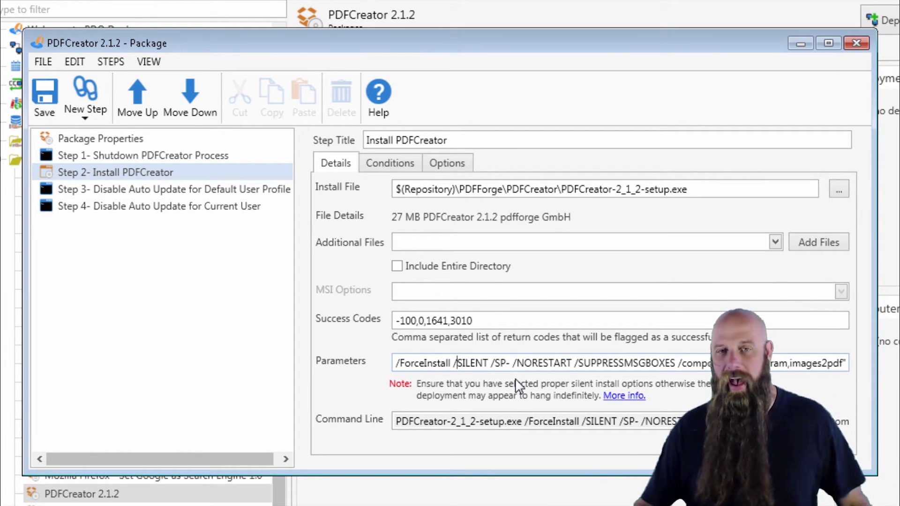
{"action": "left_click", "coordinate": [516, 363]}
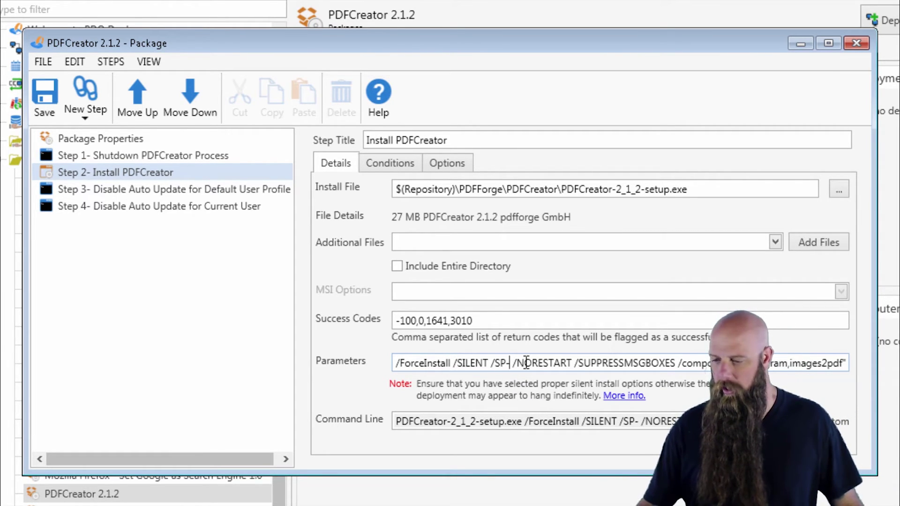
{"action": "key", "text": "BackSpace"}
{"action": "key", "text": "BackSpace"}
{"action": "key", "text": "BackSpace"}
{"action": "key", "text": "BackSpace"}
{"action": "key", "text": "BackSpace"}
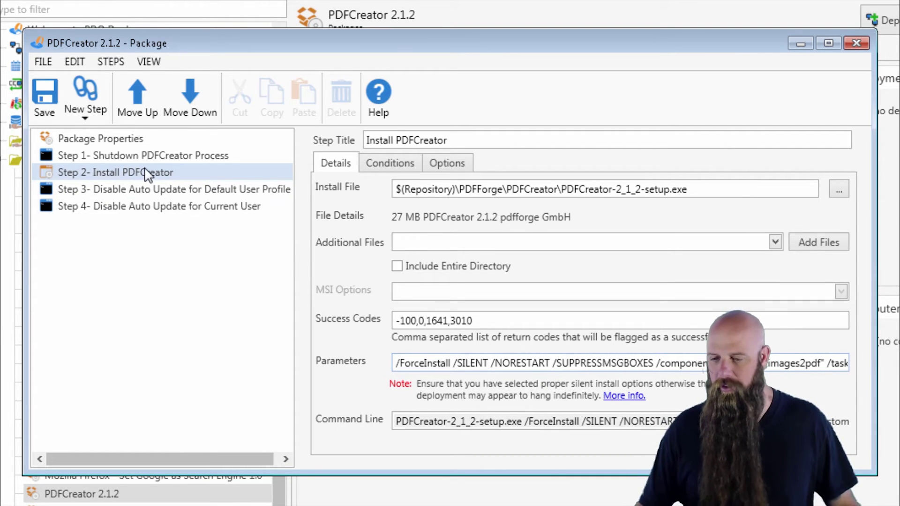
Make the Install PDFCreator step run as Logged on User, then save and close the package.
{"action": "left_click", "coordinate": [447, 163]}
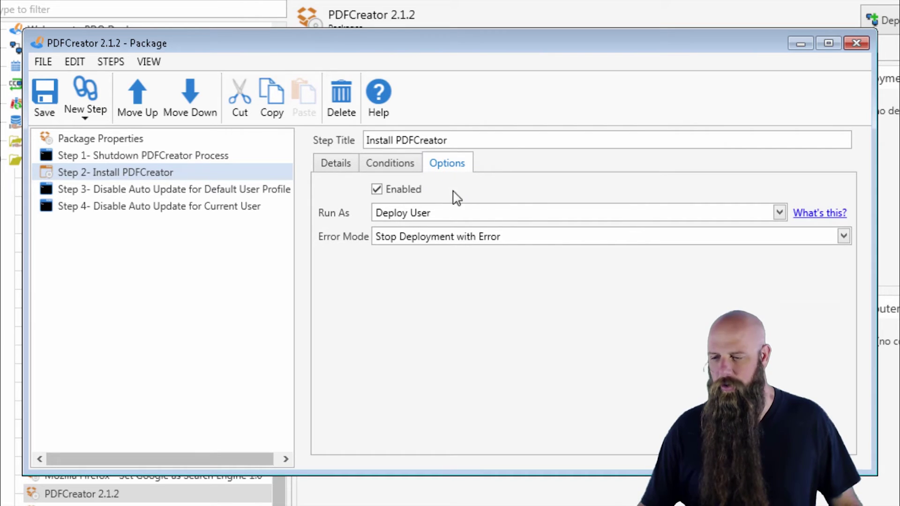
{"action": "left_click", "coordinate": [445, 216]}
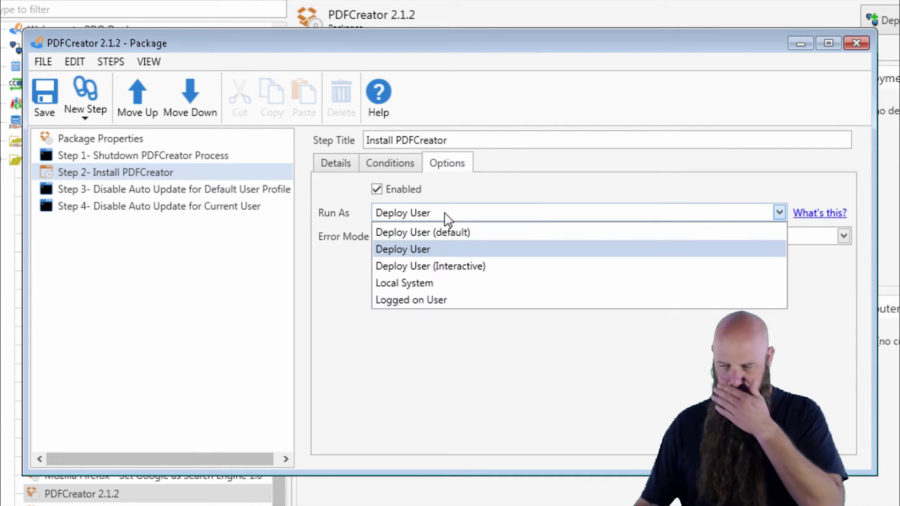
{"action": "left_click", "coordinate": [438, 300]}
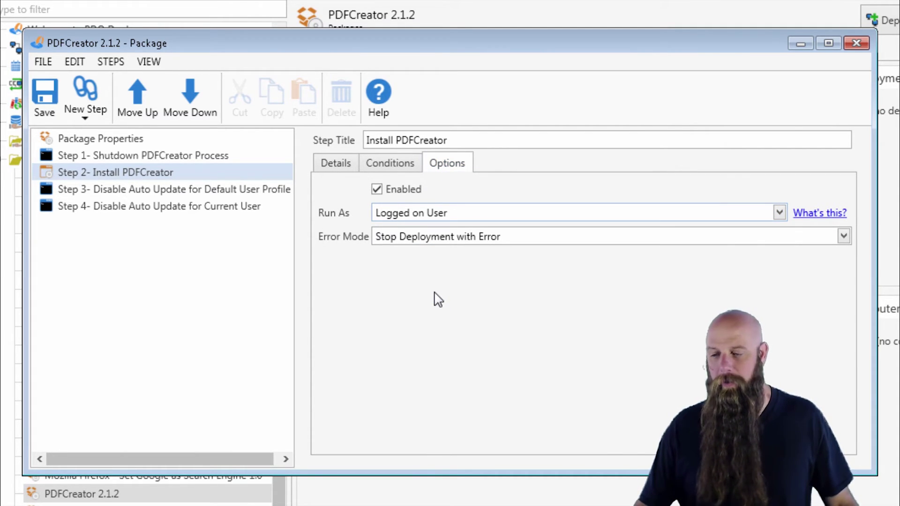
{"action": "left_click", "coordinate": [48, 95]}
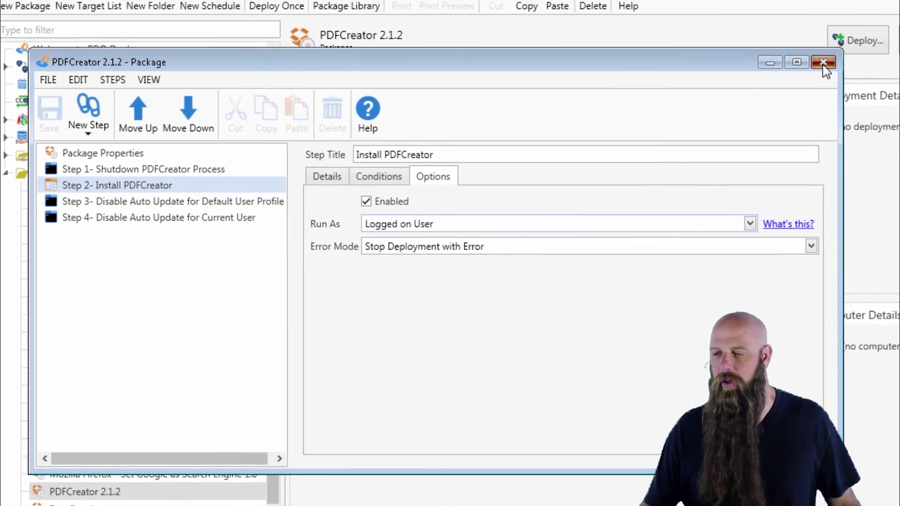
{"action": "left_click", "coordinate": [824, 63]}
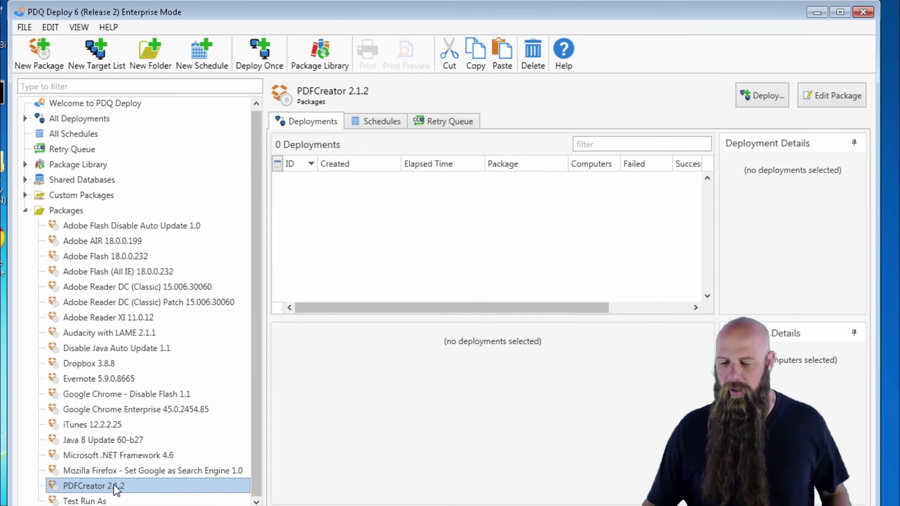
Deploy PDFCreator 2.1.2 once to carla, dismissing the UAC prompt on CARLA, then check the result.
{"action": "key", "text": "ctrl+d"}
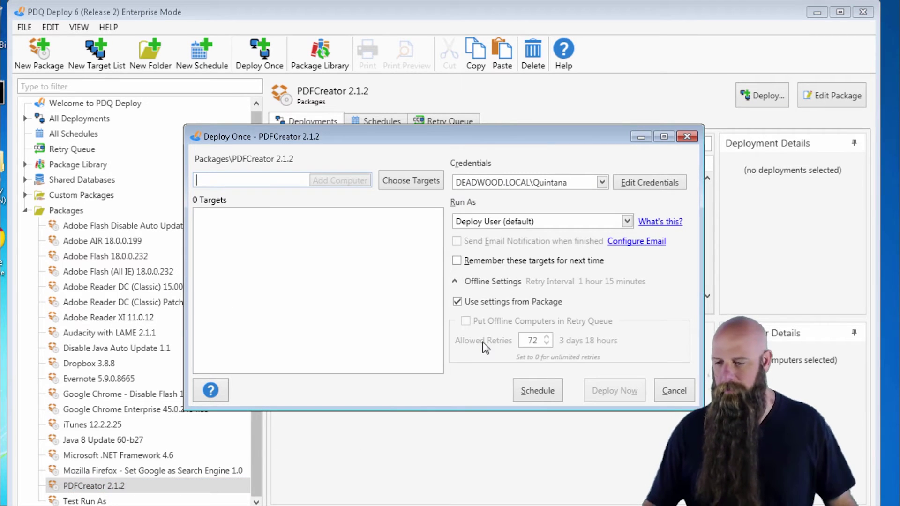
{"action": "type", "text": "carla"}
{"action": "key", "text": "Return"}
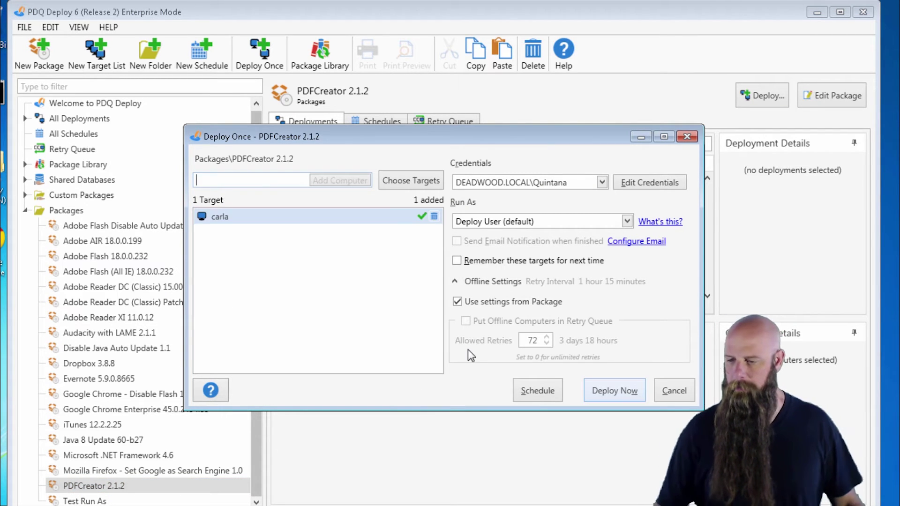
{"action": "left_click", "coordinate": [635, 393]}
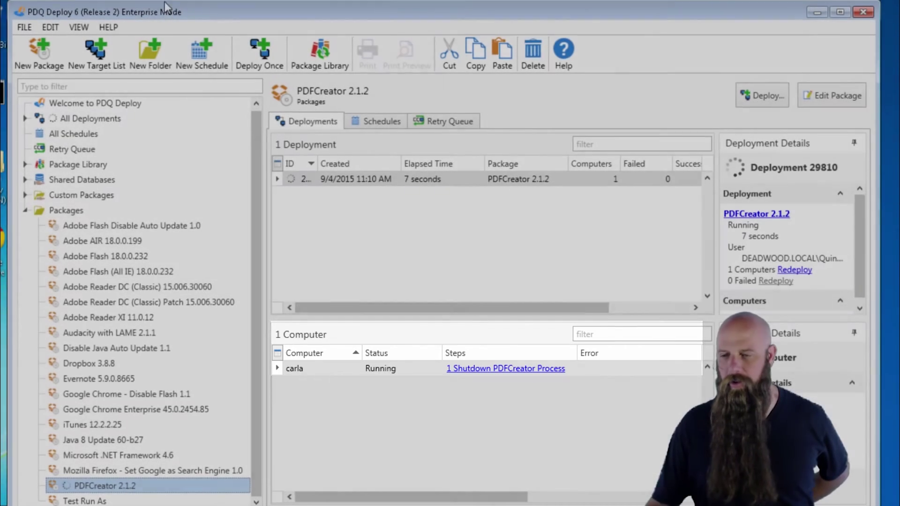
{"action": "key", "text": "alt+Tab"}
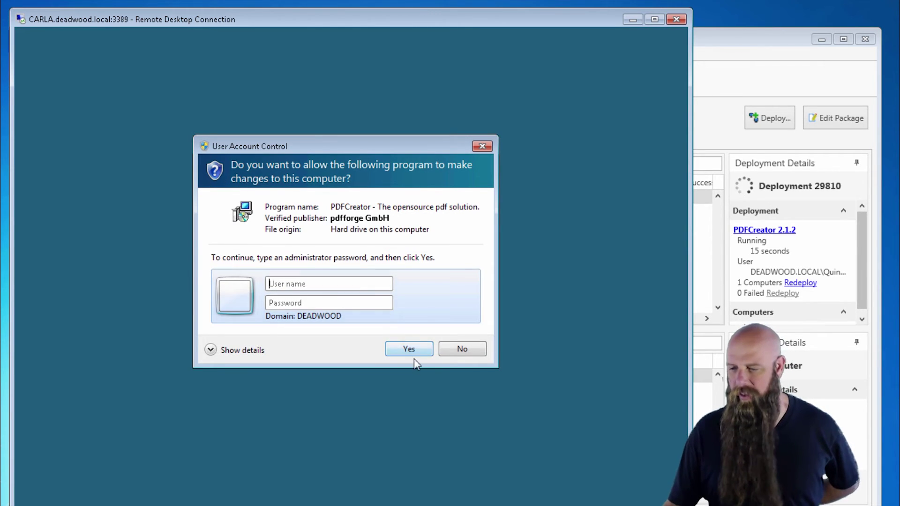
{"action": "left_click", "coordinate": [457, 351]}
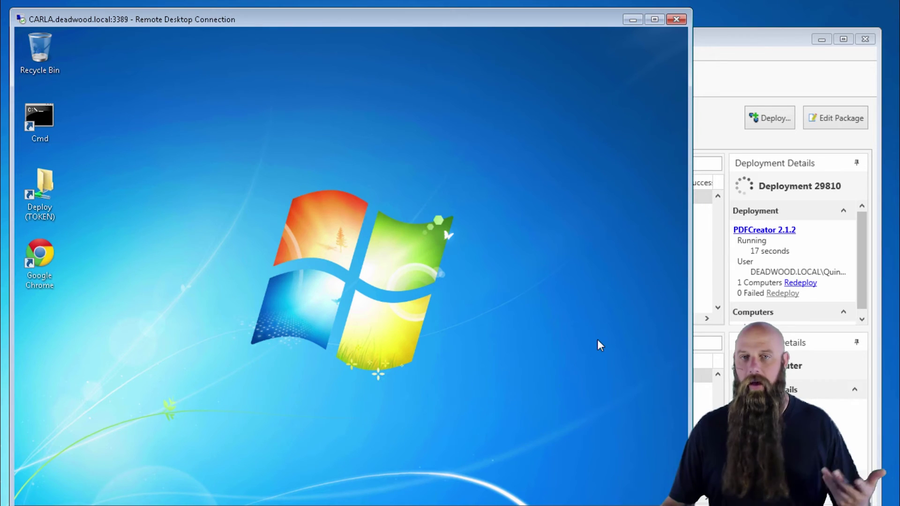
{"action": "left_click", "coordinate": [733, 57]}
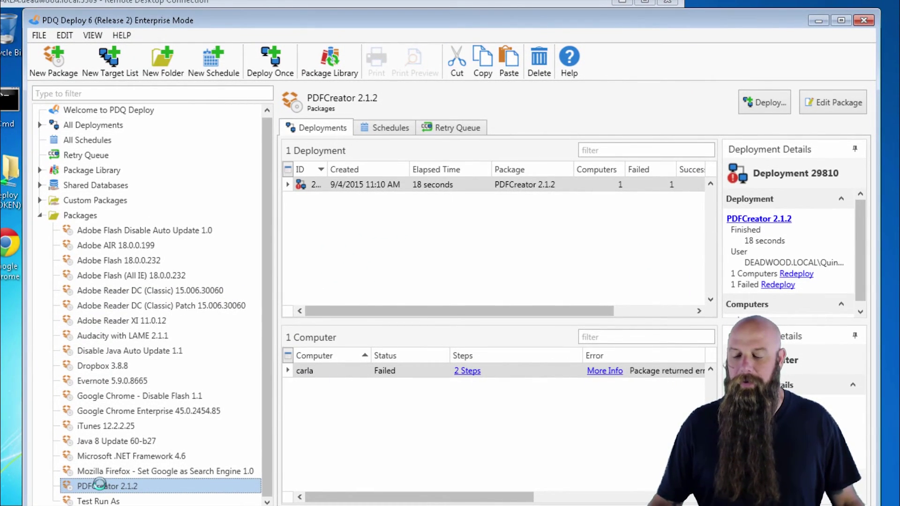
Switch PDFCreator 2.1.2's install step to run as Deploy User (Interactive), then save and close.
{"action": "double_click", "coordinate": [99, 486]}
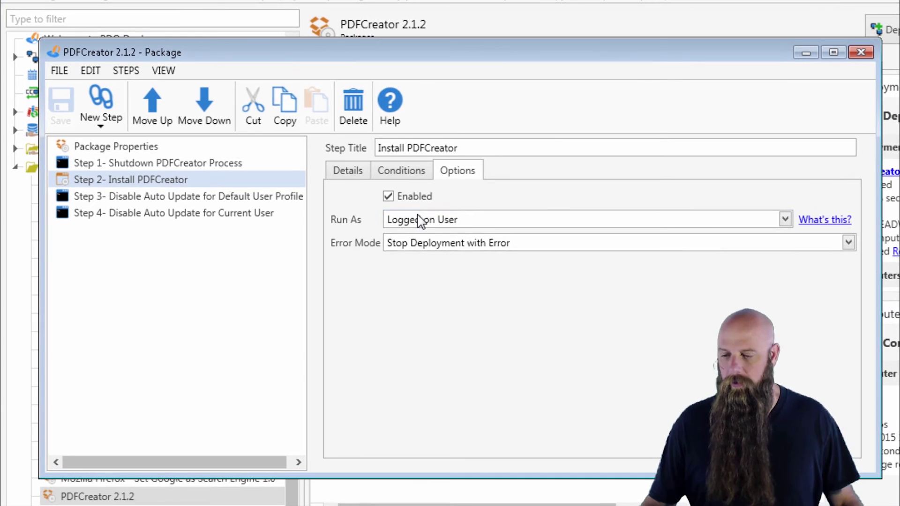
{"action": "left_click", "coordinate": [347, 259]}
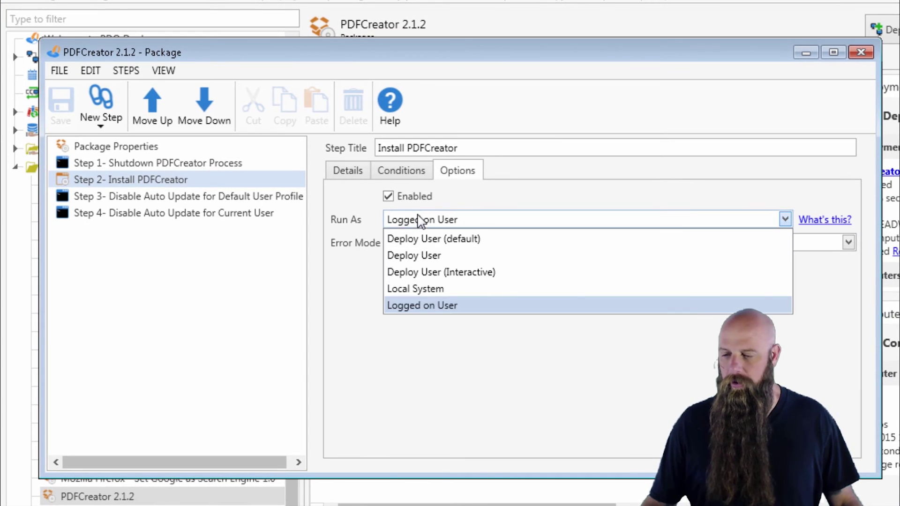
{"action": "left_click", "coordinate": [348, 258]}
{"action": "left_click", "coordinate": [425, 243]}
{"action": "left_click", "coordinate": [422, 224]}
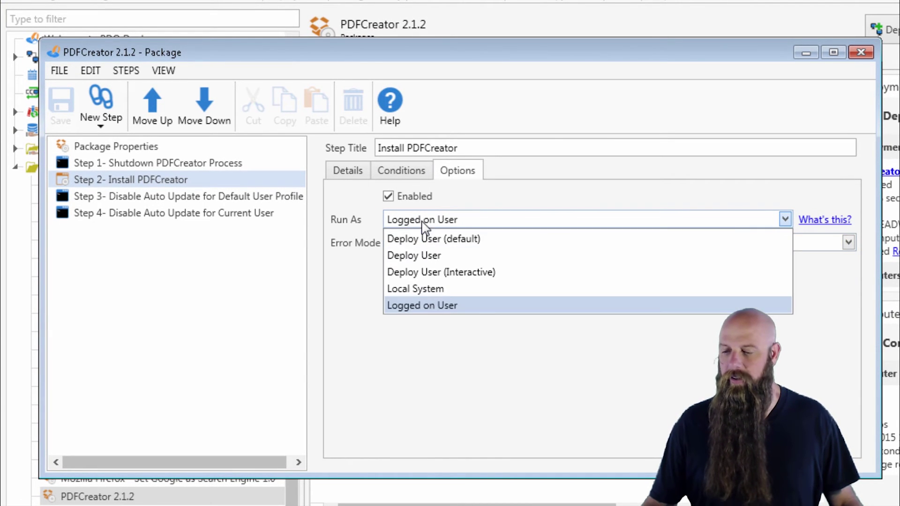
{"action": "left_click", "coordinate": [422, 272]}
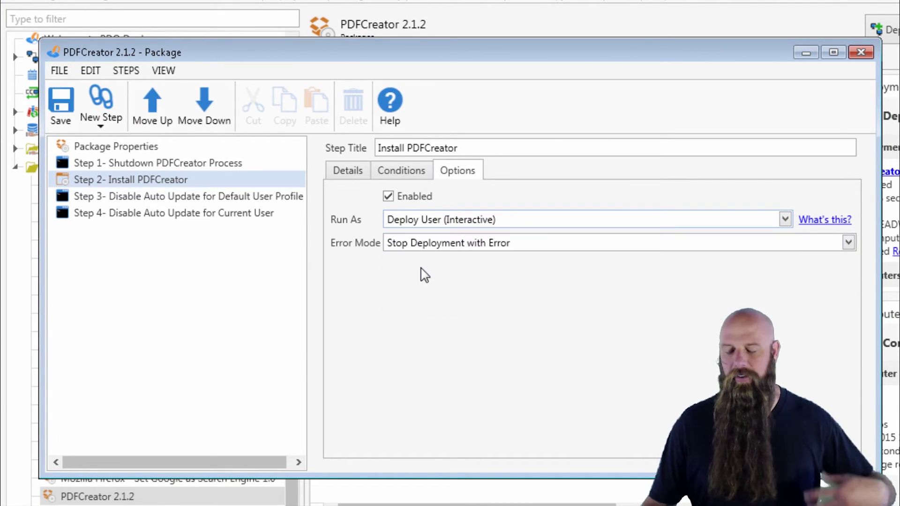
{"action": "left_click", "coordinate": [62, 101]}
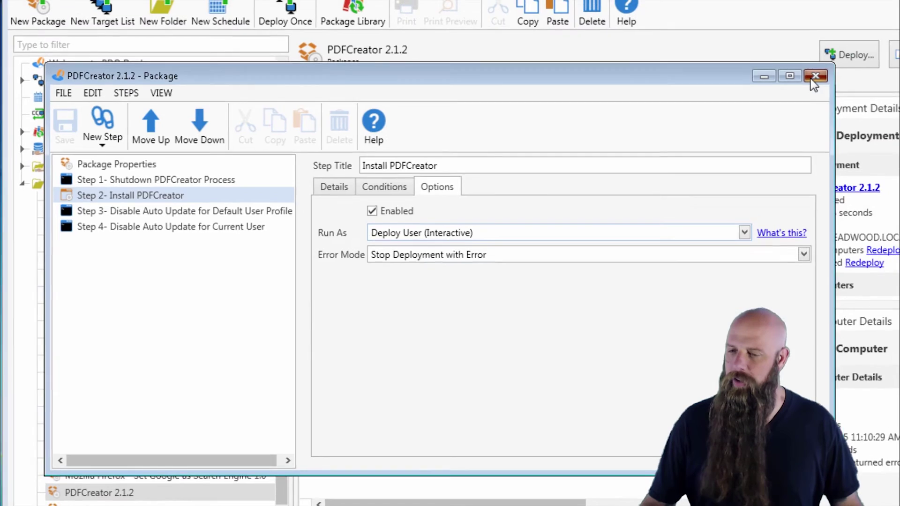
{"action": "left_click", "coordinate": [862, 52]}
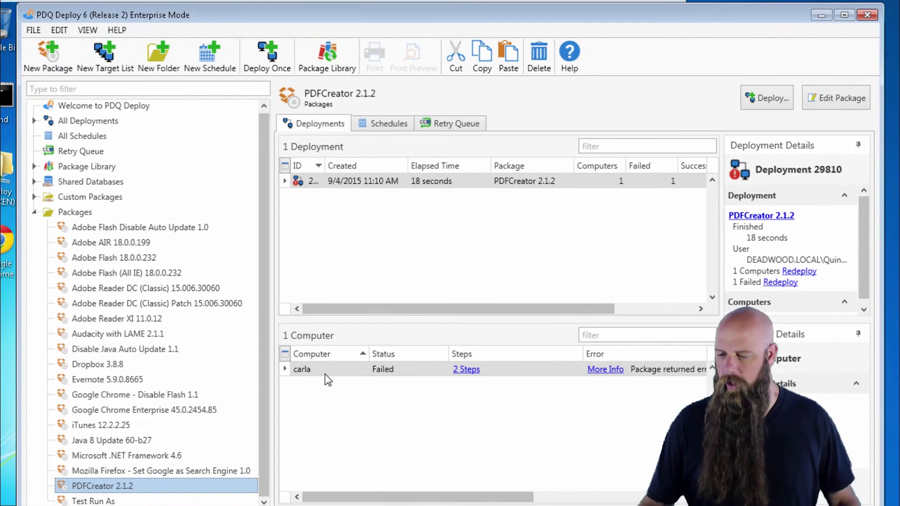
Redeploy PDFCreator 2.1.2 to carla from the failed deployment and watch on CARLA's remote desktop.
{"action": "right_click", "coordinate": [326, 377]}
{"action": "left_click", "coordinate": [339, 401]}
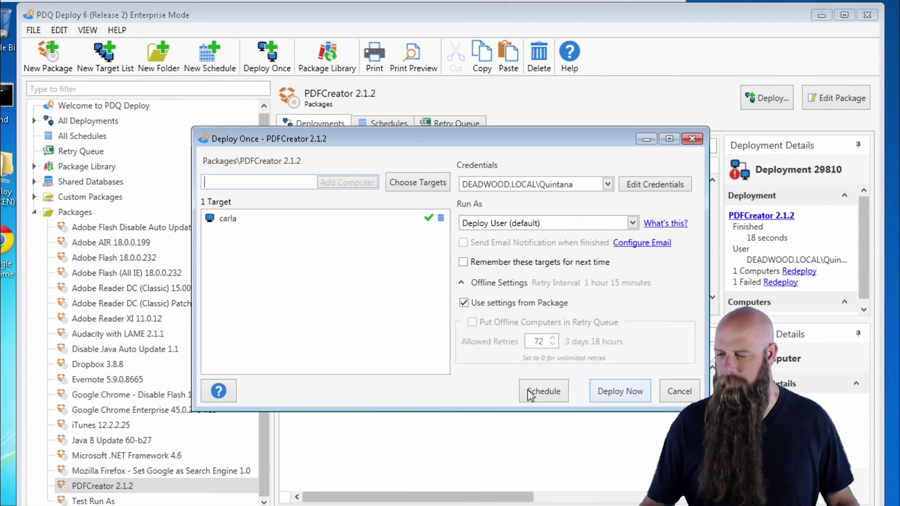
{"action": "left_click", "coordinate": [609, 391]}
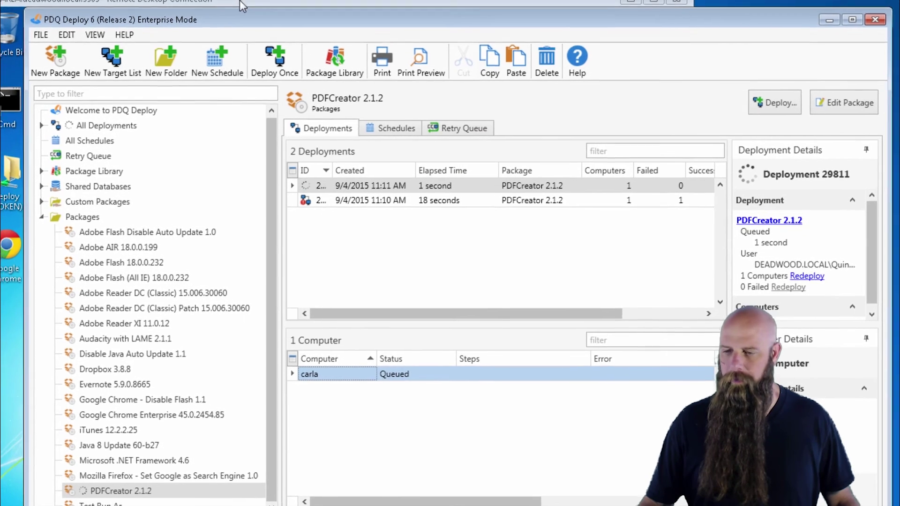
{"action": "key", "text": "alt+Tab"}
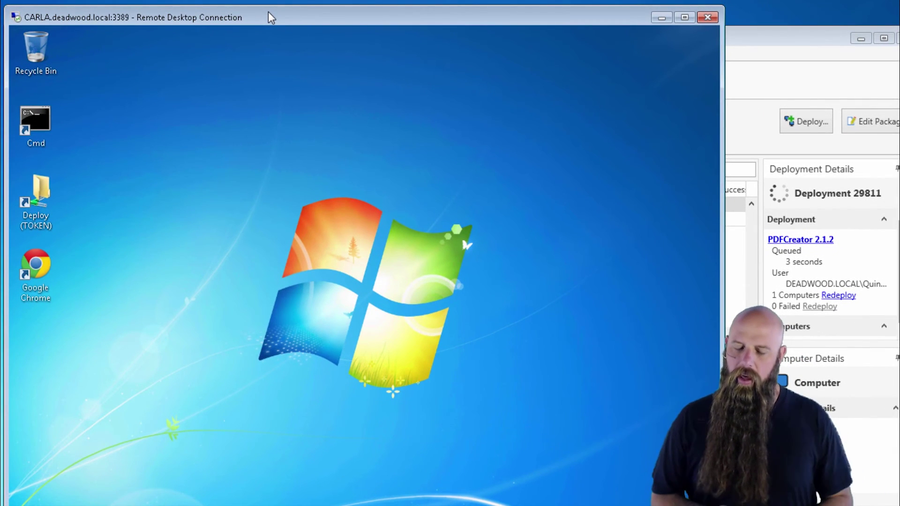